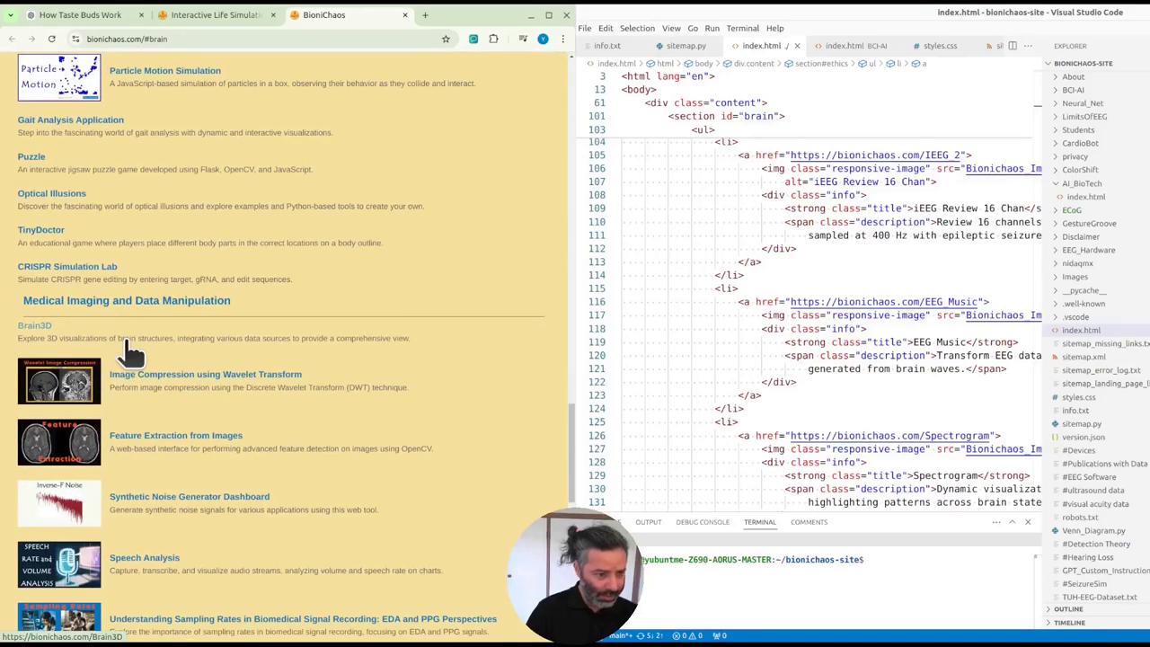
Step: Open the Brain3D MRI viewer page
left_click(39, 329)
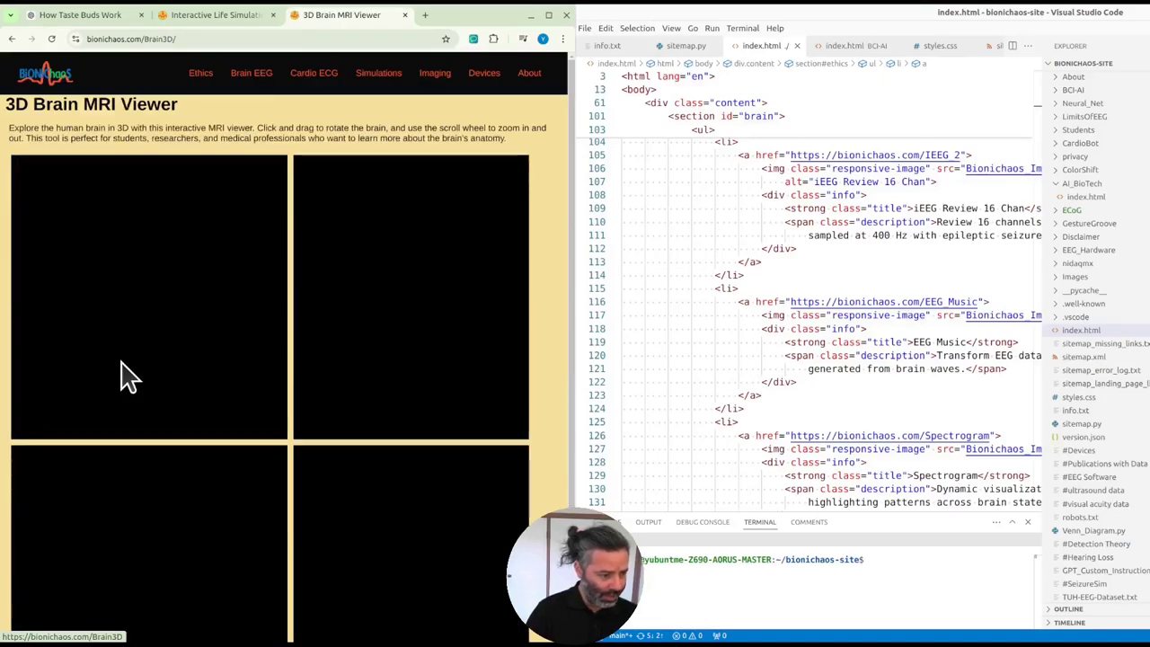
scroll(392, 334, "down", 2)
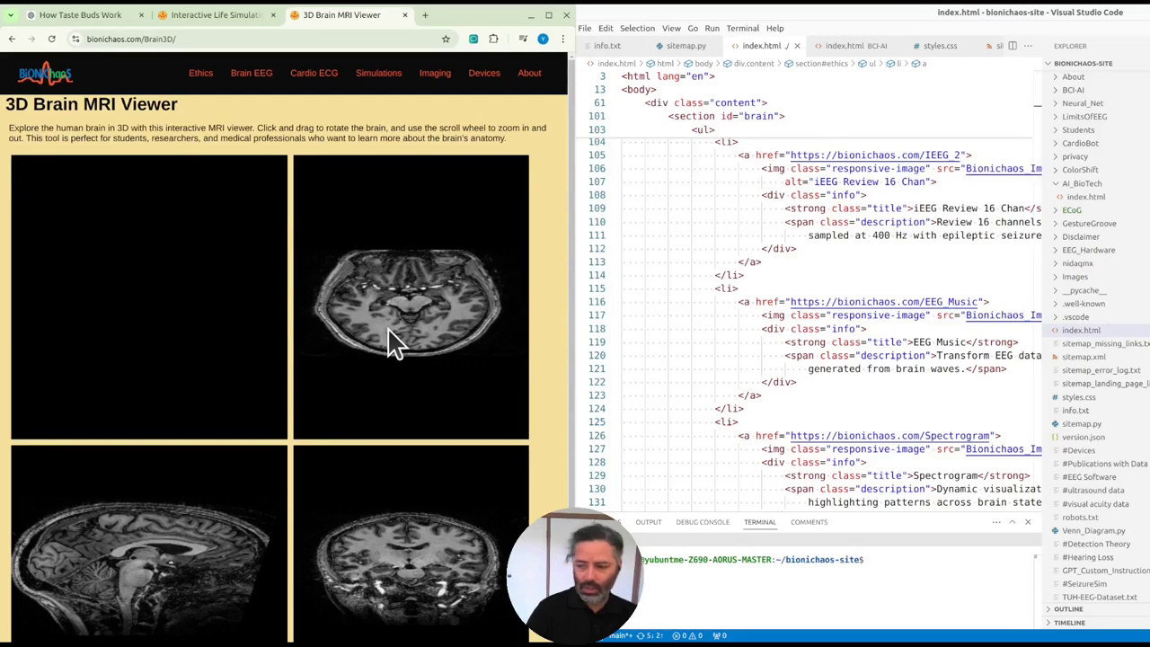
scroll(393, 341, "down", 2)
scroll(392, 341, "down", 2)
scroll(393, 341, "down", 2)
scroll(392, 342, "down", 2)
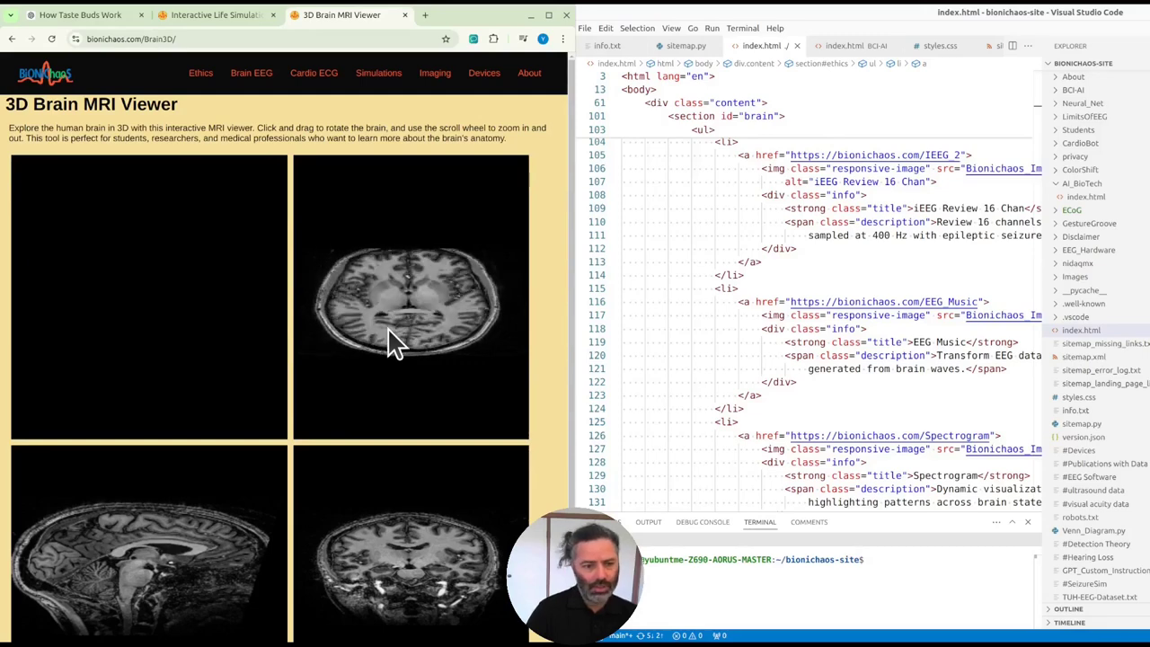
scroll(389, 341, "down", 2)
scroll(400, 354, "down", 2)
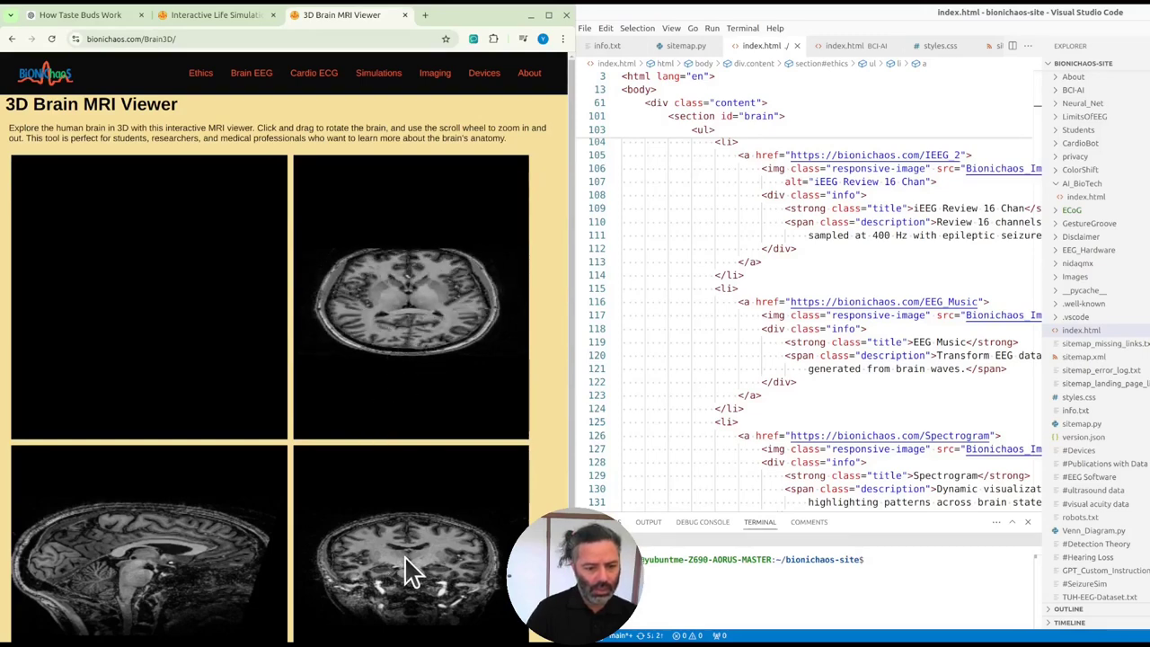
scroll(404, 557, "down", 2)
scroll(414, 553, "down", 2)
scroll(411, 555, "down", 1)
scroll(416, 557, "down", 2)
scroll(413, 555, "down", 2)
scroll(338, 566, "down", 1)
scroll(205, 554, "down", 2)
scroll(206, 555, "down", 2)
scroll(200, 540, "down", 2)
scroll(201, 540, "down", 2)
scroll(200, 540, "down", 1)
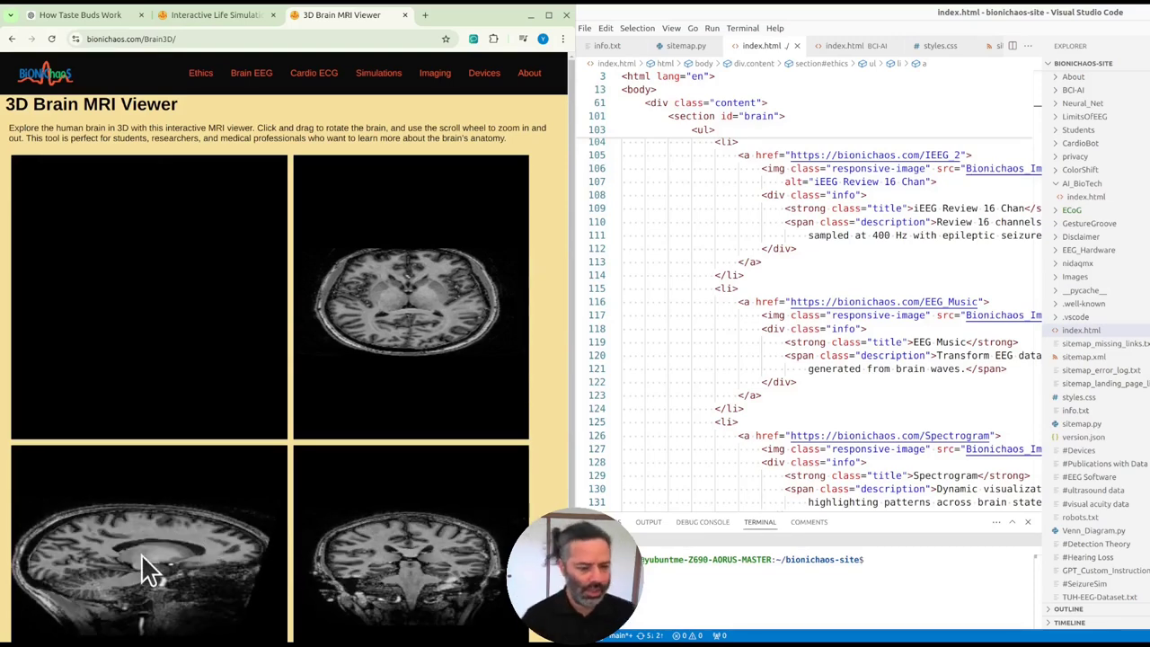
scroll(121, 551, "down", 2)
scroll(99, 548, "down", 2)
scroll(250, 497, "down", 2)
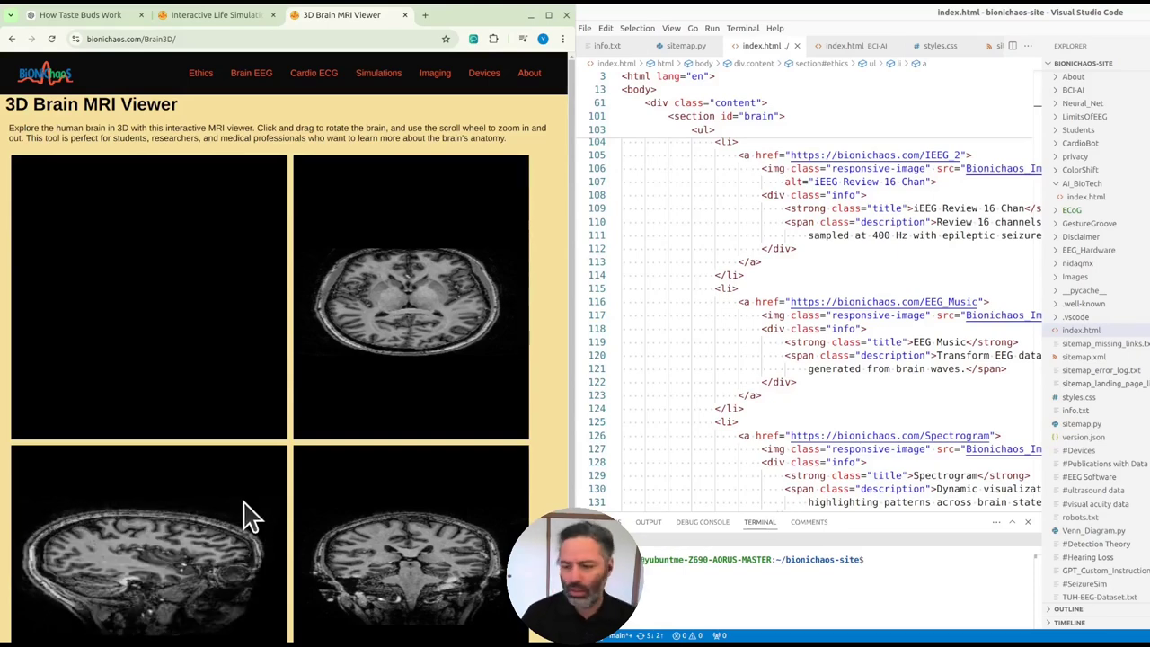
scroll(248, 519, "down", 2)
scroll(236, 532, "down", 2)
scroll(235, 533, "down", 1)
scroll(241, 534, "down", 1)
scroll(377, 510, "down", 1)
scroll(376, 510, "down", 1)
scroll(376, 510, "down", 1)
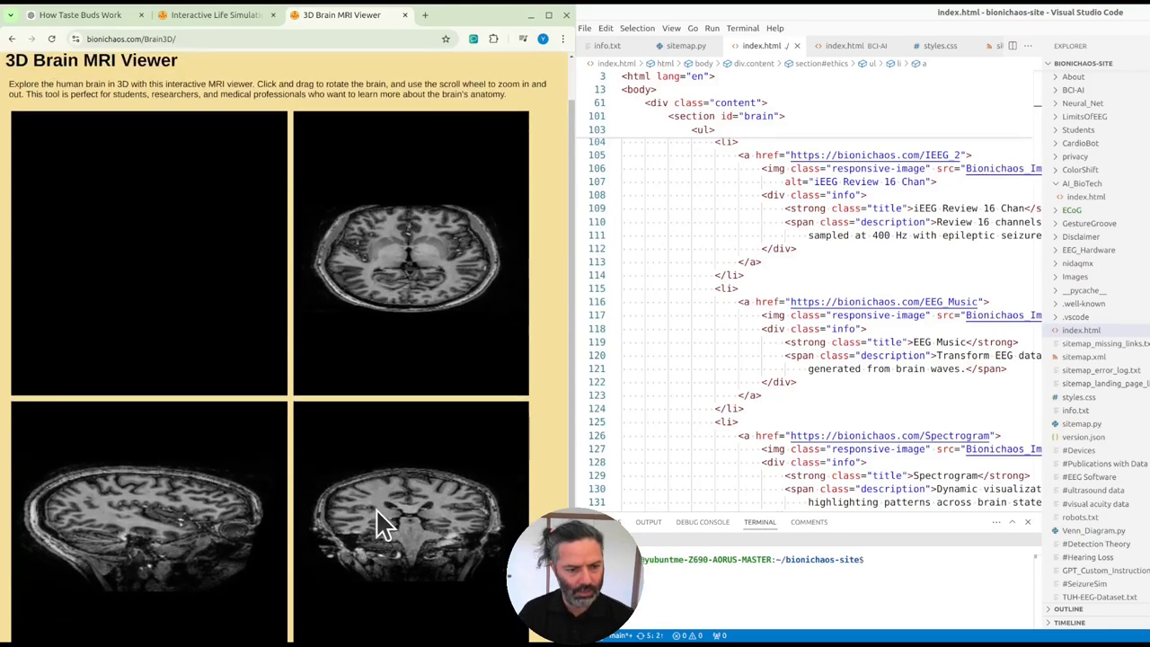
scroll(377, 516, "up", 1)
scroll(410, 313, "down", 1)
scroll(411, 314, "up", 1)
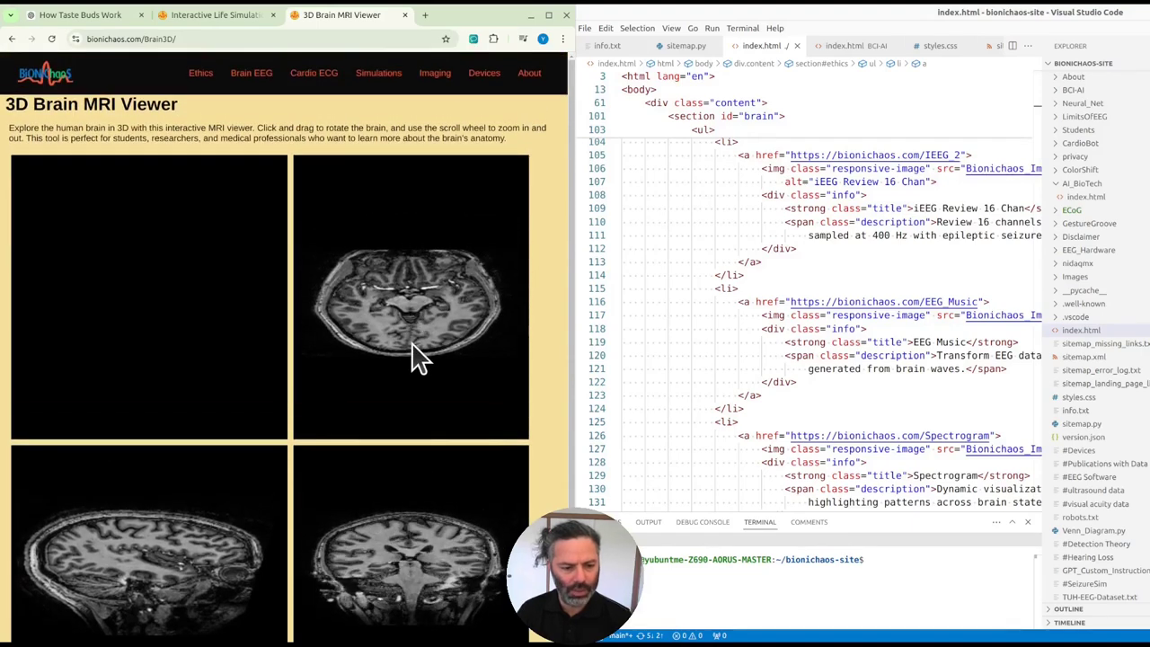
scroll(419, 357, "down", 1)
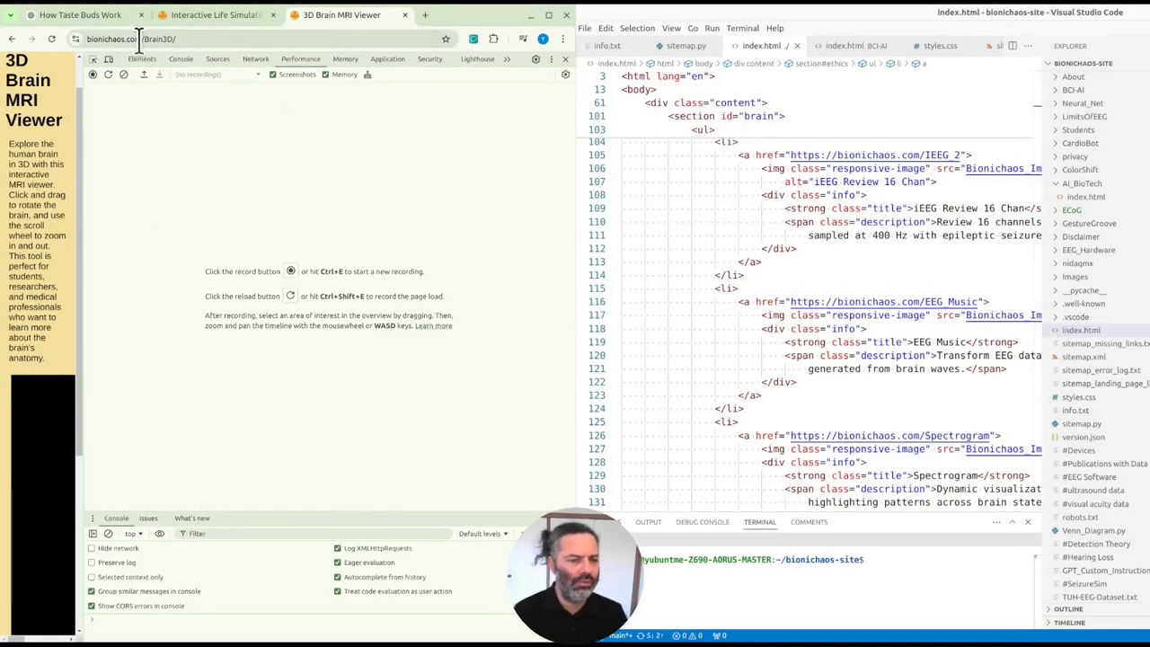
Step: Widen the page, close developer tools, and turn the 3D brain volume to a new angle
left_click_drag(82, 262, 341, 261)
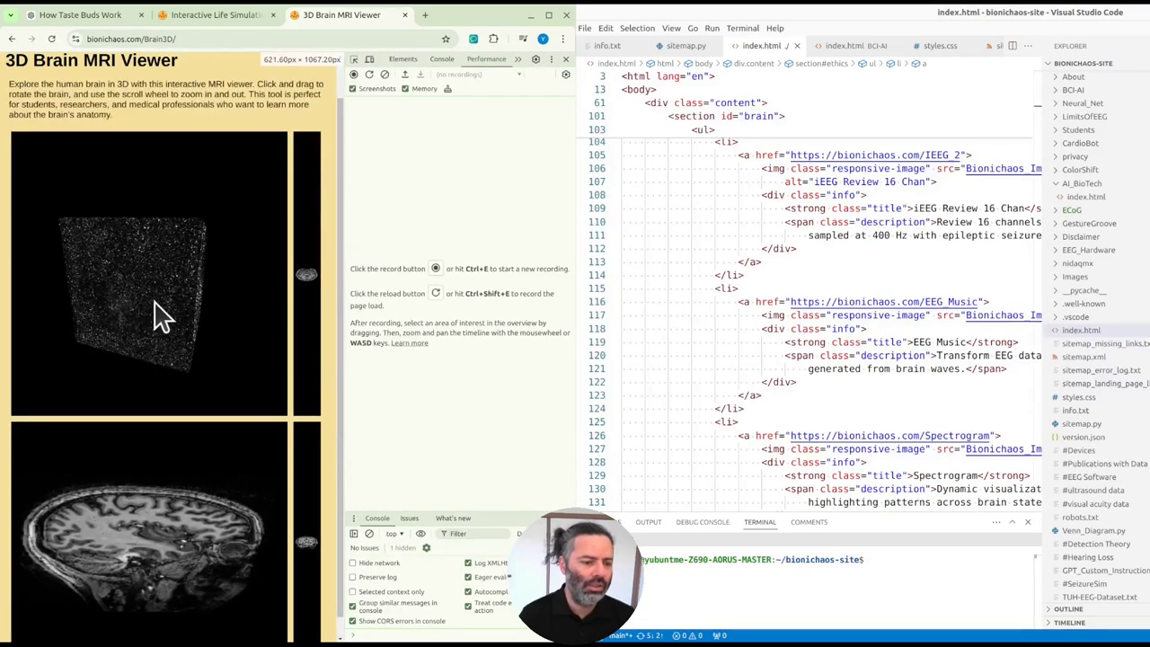
left_click(565, 59)
mouse_move(128, 261)
left_mouse_down()
mouse_move(129, 328)
mouse_move(116, 226)
mouse_move(108, 321)
mouse_move(78, 265)
mouse_move(82, 306)
mouse_move(108, 325)
mouse_move(144, 318)
mouse_move(123, 313)
mouse_move(162, 260)
mouse_move(103, 351)
mouse_move(191, 280)
mouse_move(175, 346)
left_mouse_up()
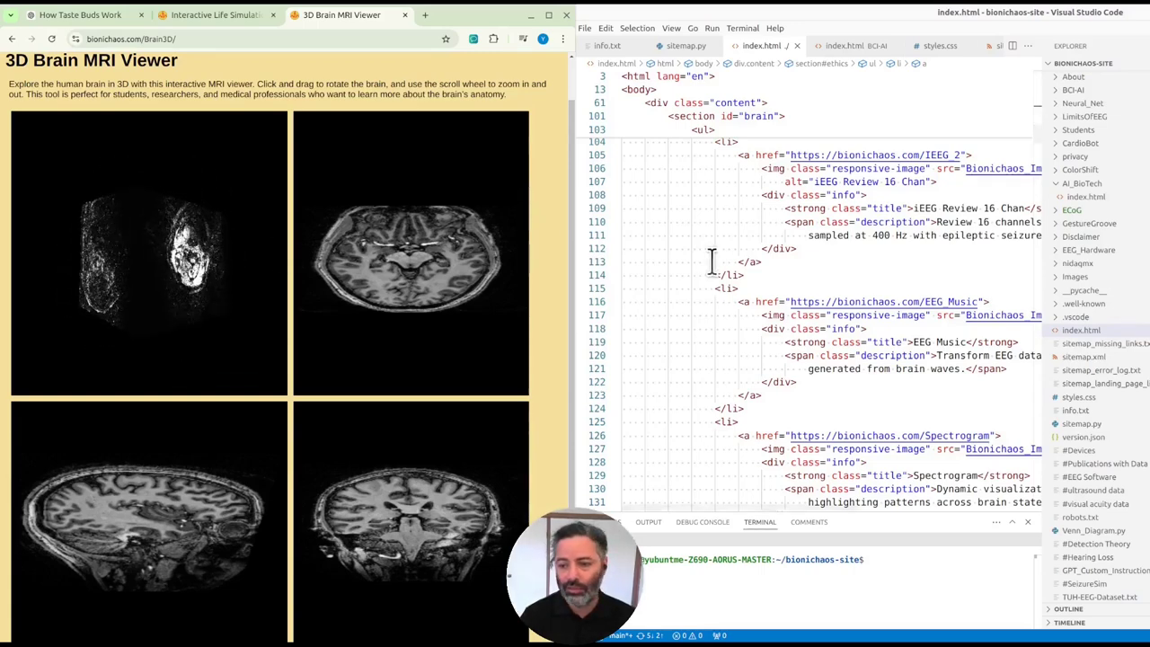
scroll(1124, 366, "down", 1)
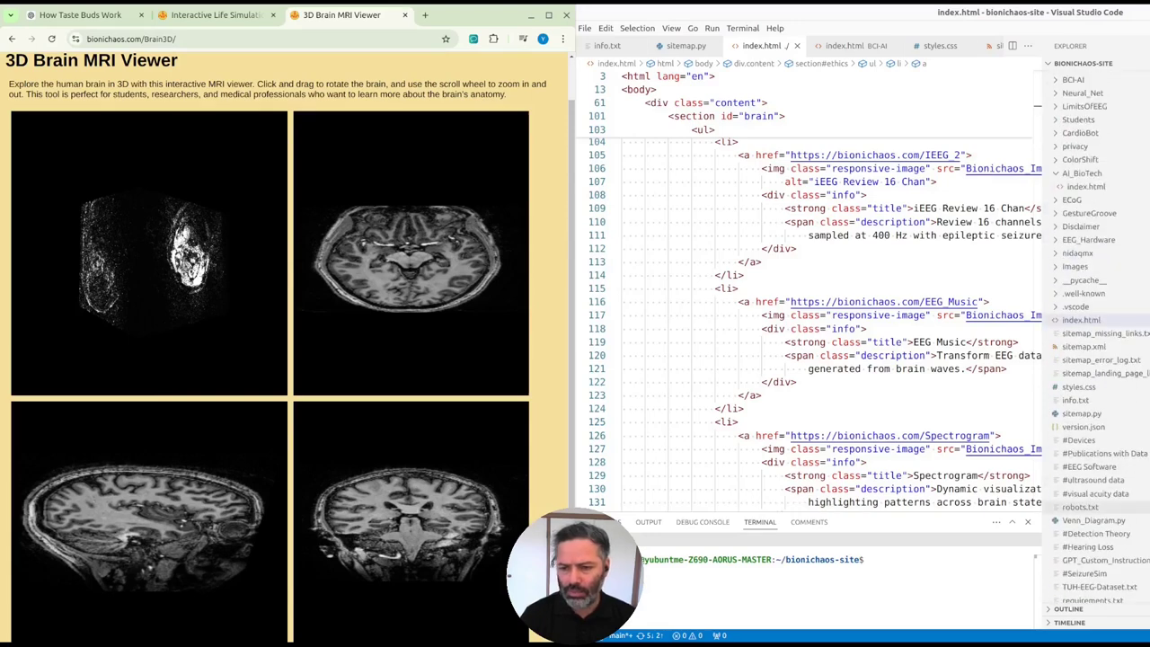
scroll(1095, 342, "up", 2)
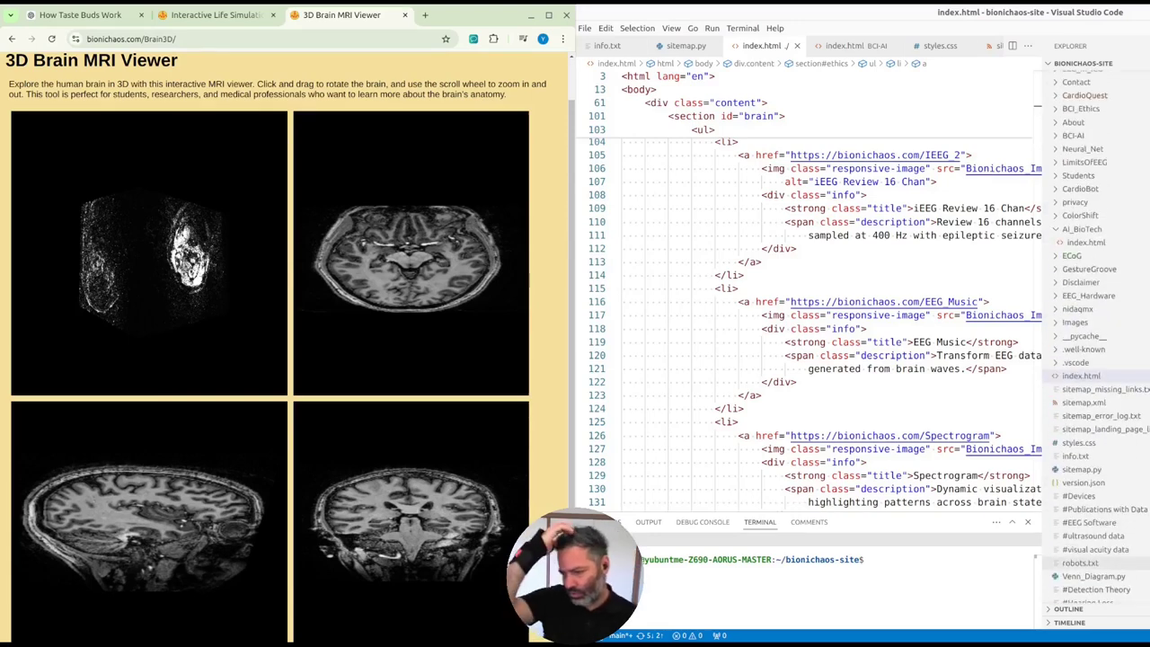
scroll(1122, 375, "down", 2)
scroll(1123, 297, "down", 1)
scroll(1123, 270, "down", 1)
scroll(1123, 210, "down", 1)
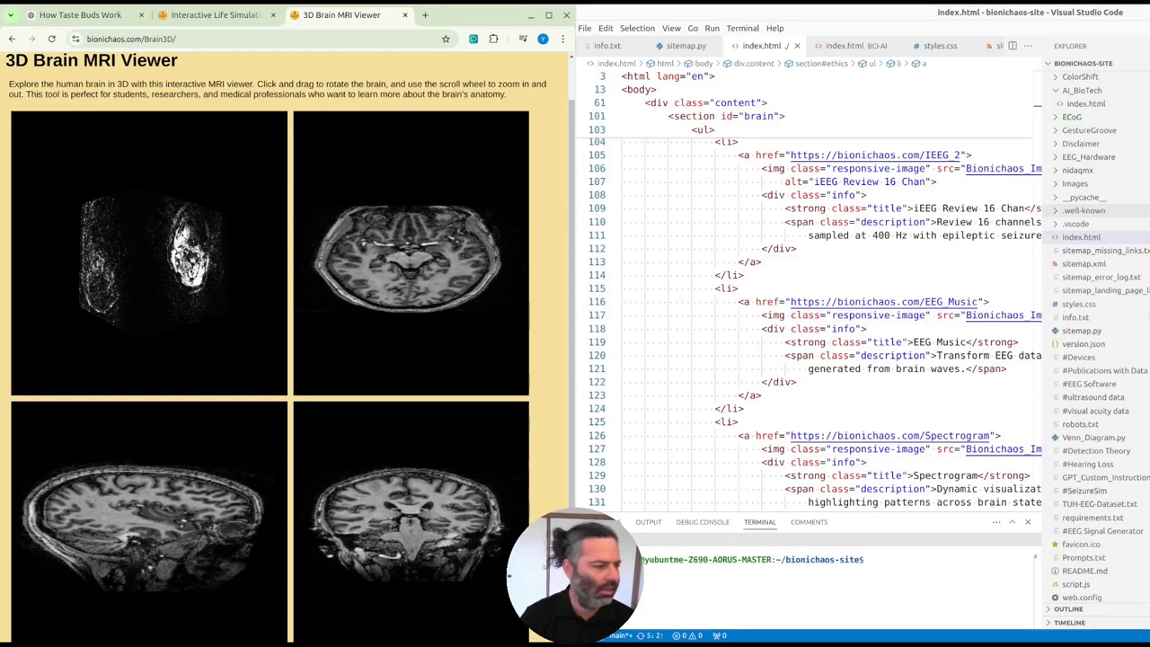
scroll(1123, 211, "up", 2)
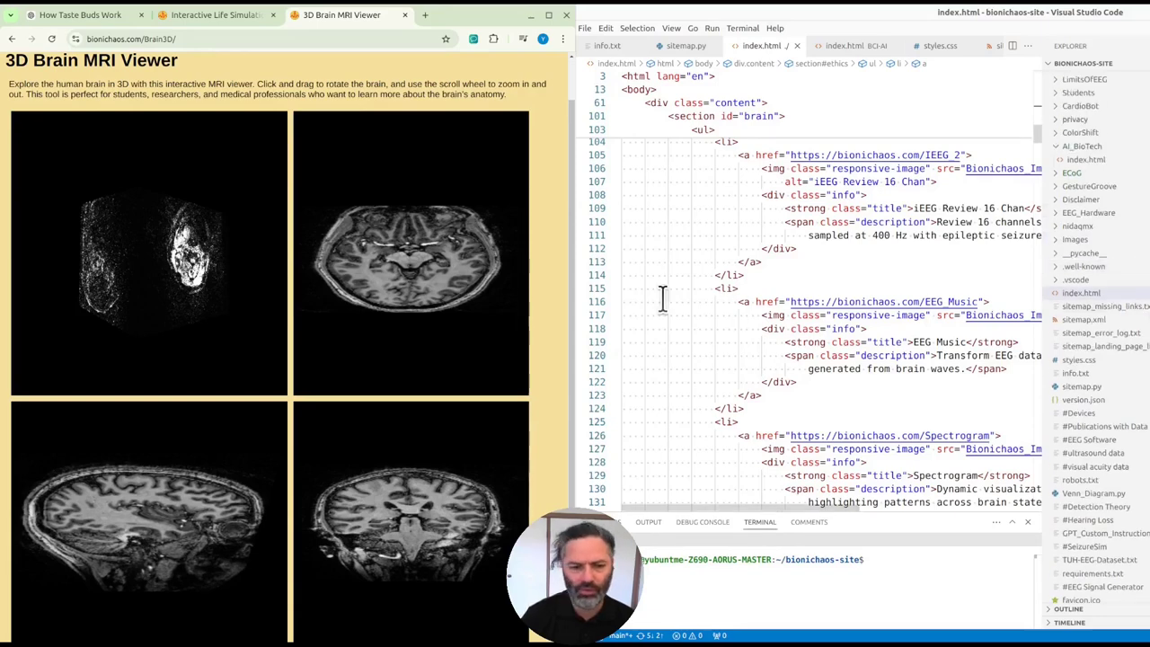
Step: Rotate the 3D brain volume through several angles until it appears nearly edge-on
left_click_drag(128, 308, 432, 274)
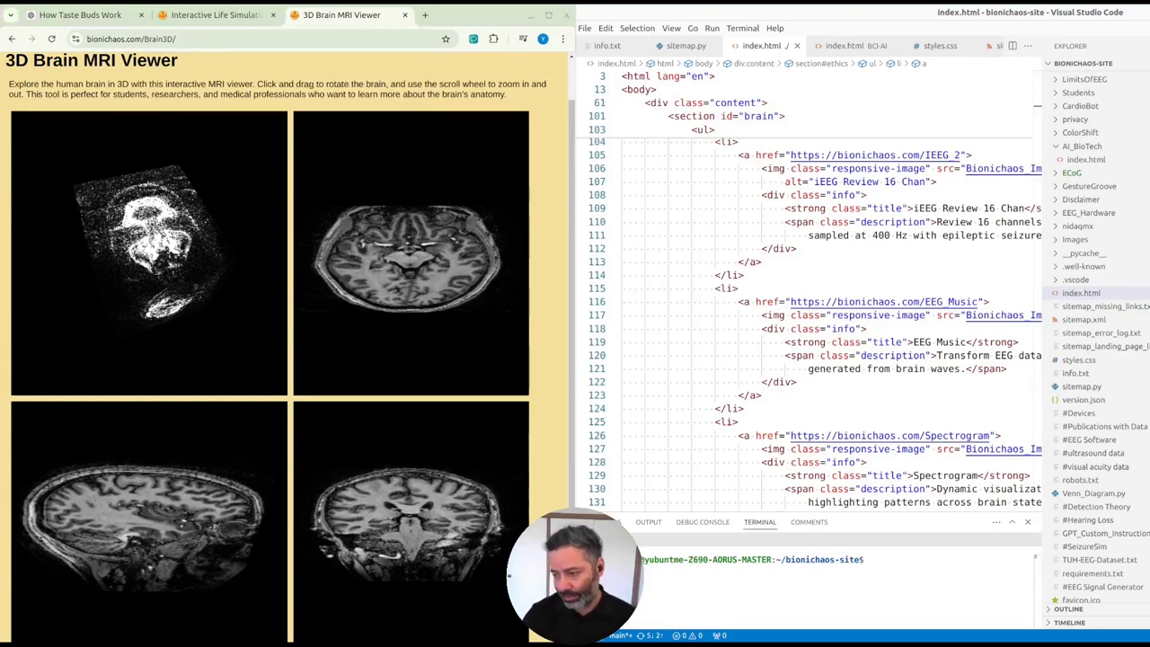
mouse_move(112, 242)
left_mouse_down()
mouse_move(139, 224)
mouse_move(171, 256)
mouse_move(172, 278)
mouse_move(122, 301)
mouse_move(134, 308)
mouse_move(135, 248)
mouse_move(131, 321)
mouse_move(149, 296)
mouse_move(113, 297)
mouse_move(146, 308)
mouse_move(120, 308)
mouse_move(138, 303)
mouse_move(141, 257)
mouse_move(136, 314)
mouse_move(148, 318)
left_mouse_up()
mouse_move(61, 263)
left_mouse_down()
mouse_move(175, 287)
mouse_move(201, 249)
mouse_move(146, 256)
mouse_move(398, 242)
left_mouse_up()
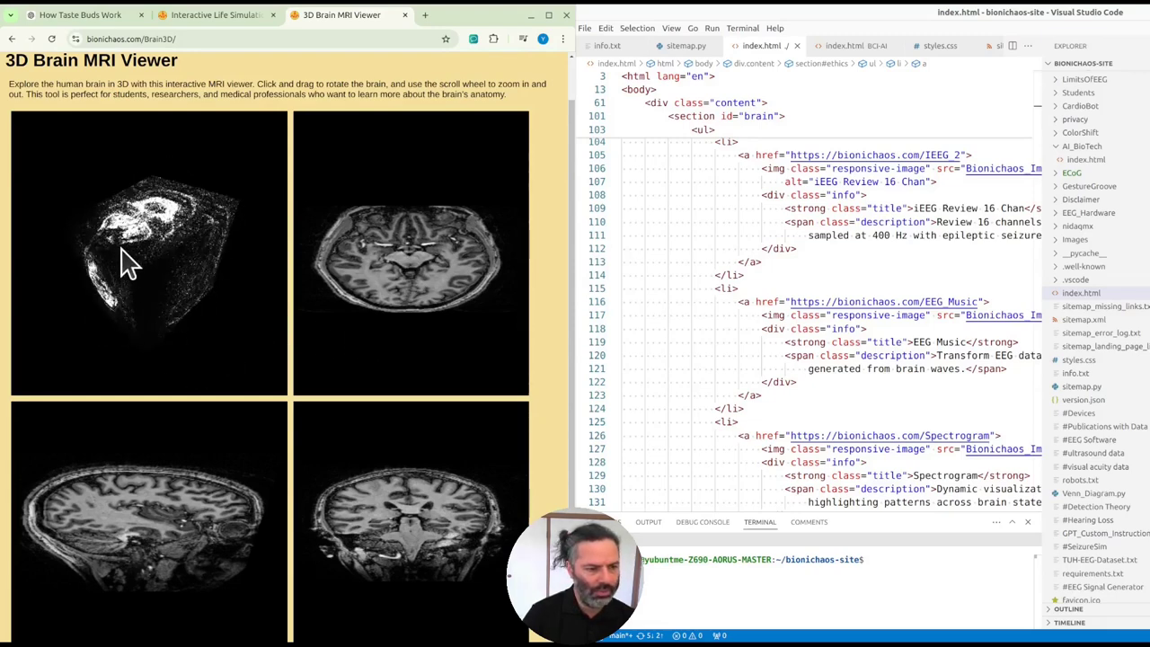
mouse_move(123, 256)
left_mouse_down()
mouse_move(159, 264)
mouse_move(108, 225)
mouse_move(174, 318)
mouse_move(132, 241)
mouse_move(192, 274)
mouse_move(141, 282)
left_mouse_up()
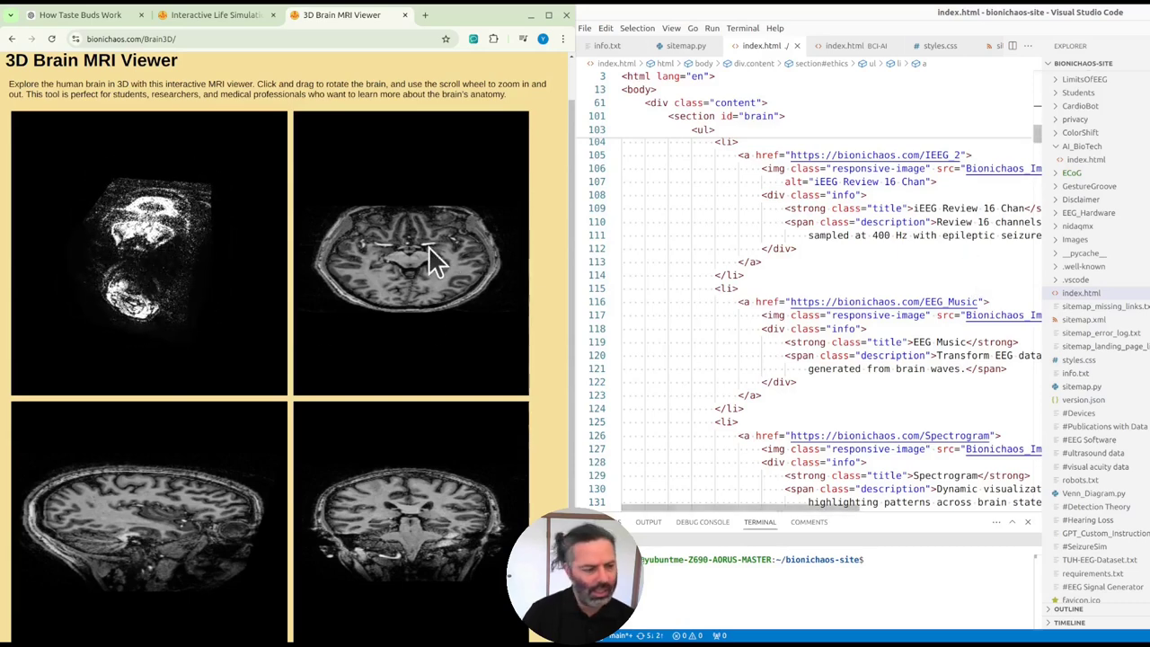
scroll(429, 260, "down", 2)
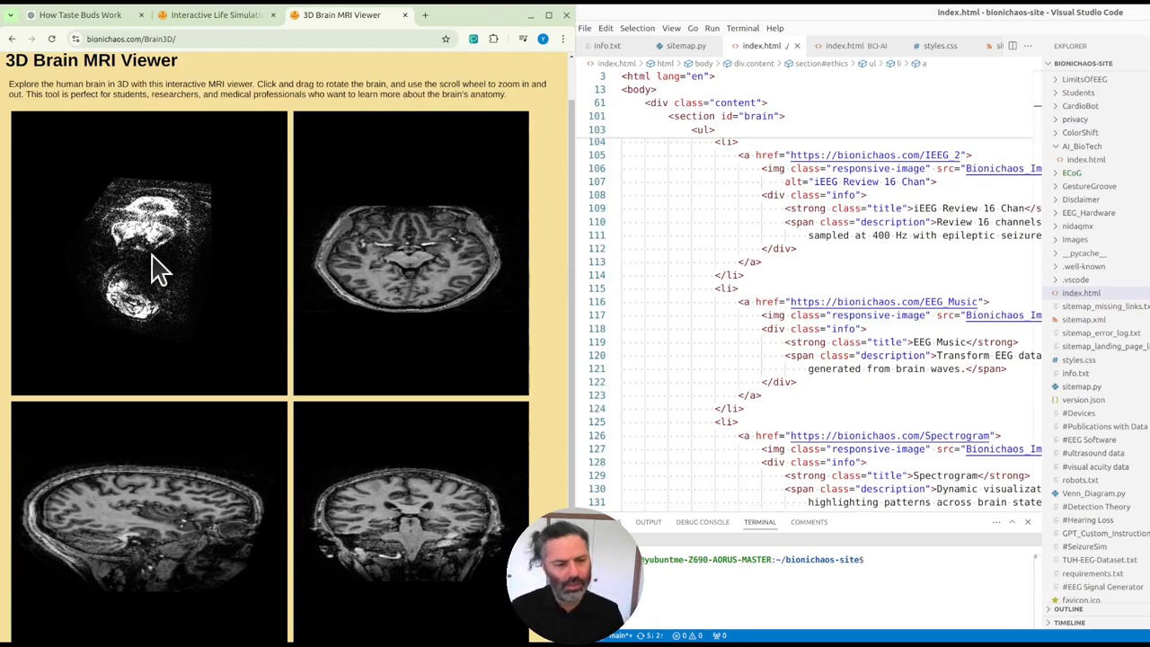
mouse_move(150, 249)
left_mouse_down()
mouse_move(134, 206)
mouse_move(146, 264)
mouse_move(135, 318)
mouse_move(157, 291)
left_mouse_up()
Step: Turn the 3D volume, widen the browser window, then tilt the volume to expose internal structures
left_click_drag(158, 245, 151, 431)
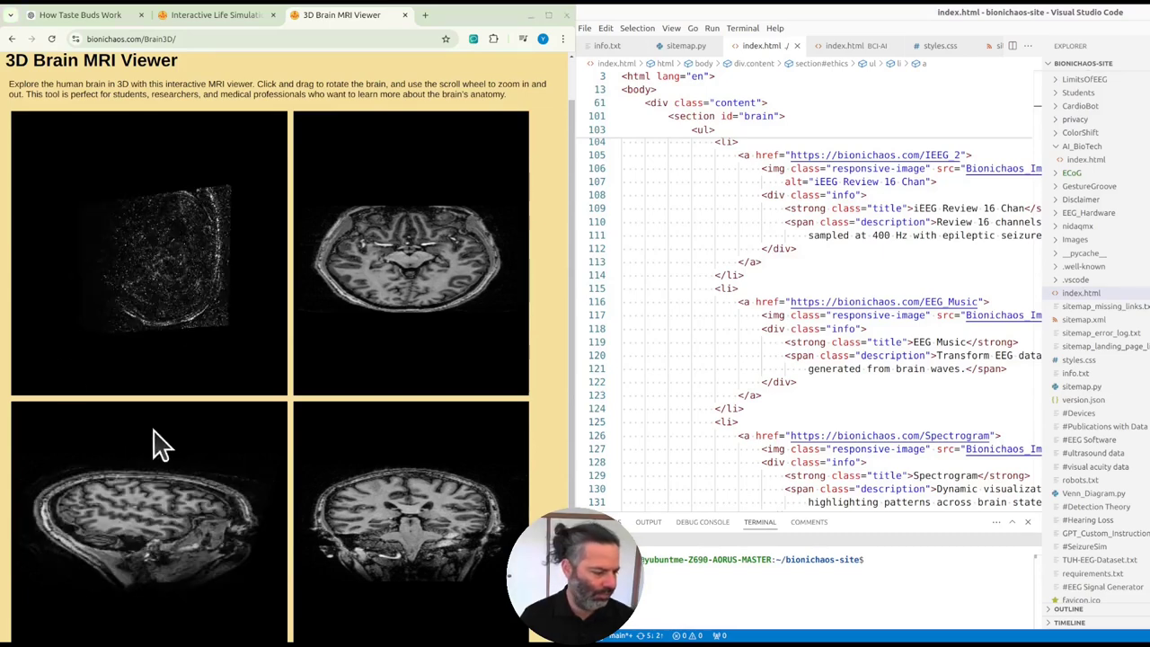
scroll(182, 516, "down", 2)
scroll(184, 513, "down", 2)
scroll(184, 512, "down", 2)
scroll(184, 512, "down", 2)
scroll(183, 510, "down", 2)
scroll(373, 514, "down", 2)
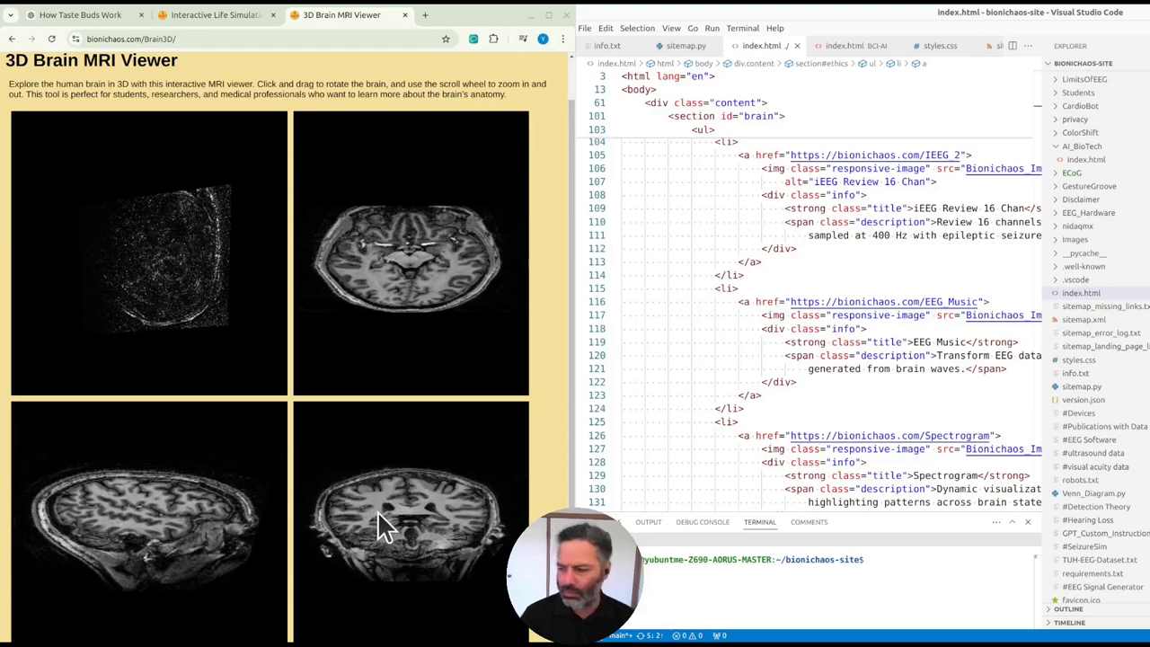
scroll(376, 510, "down", 2)
scroll(397, 350, "down", 2)
scroll(413, 342, "down", 2)
scroll(413, 341, "down", 2)
scroll(395, 296, "down", 2)
scroll(393, 247, "down", 2)
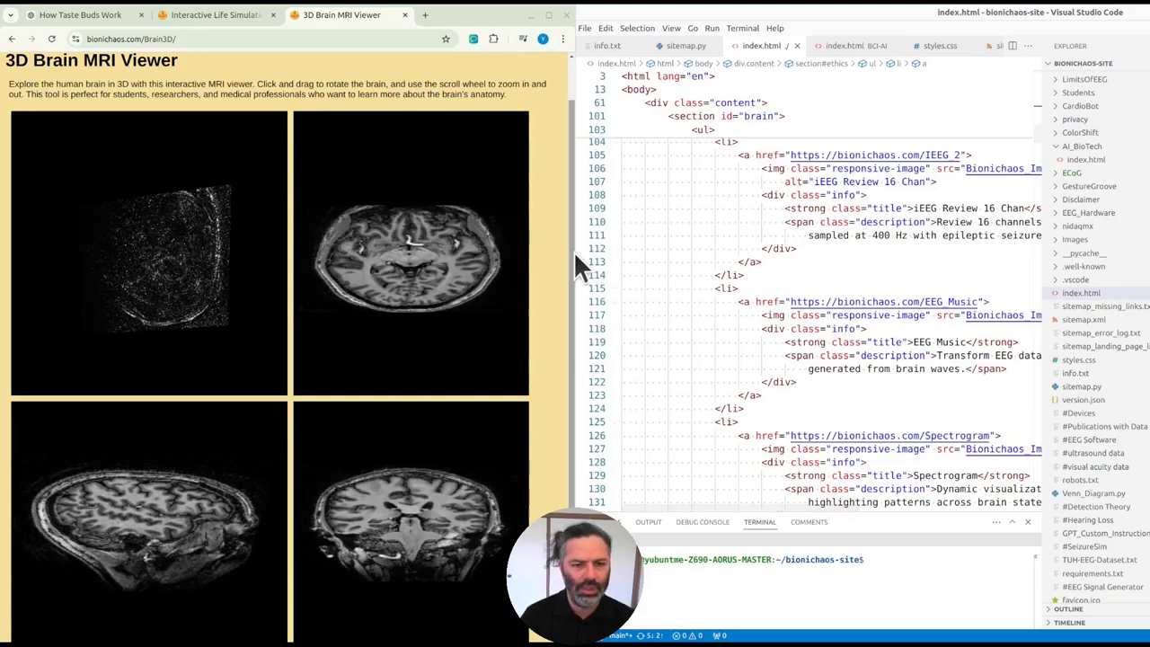
left_click_drag(574, 252, 550, 252)
mouse_move(154, 192)
left_mouse_down()
mouse_move(167, 347)
mouse_move(82, 218)
mouse_move(135, 243)
mouse_move(167, 192)
mouse_move(159, 226)
mouse_move(68, 225)
mouse_move(185, 257)
mouse_move(149, 313)
mouse_move(102, 270)
mouse_move(116, 320)
mouse_move(69, 264)
mouse_move(123, 260)
mouse_move(79, 276)
mouse_move(101, 265)
mouse_move(128, 293)
mouse_move(197, 260)
mouse_move(95, 229)
mouse_move(147, 251)
mouse_move(120, 269)
left_mouse_up()
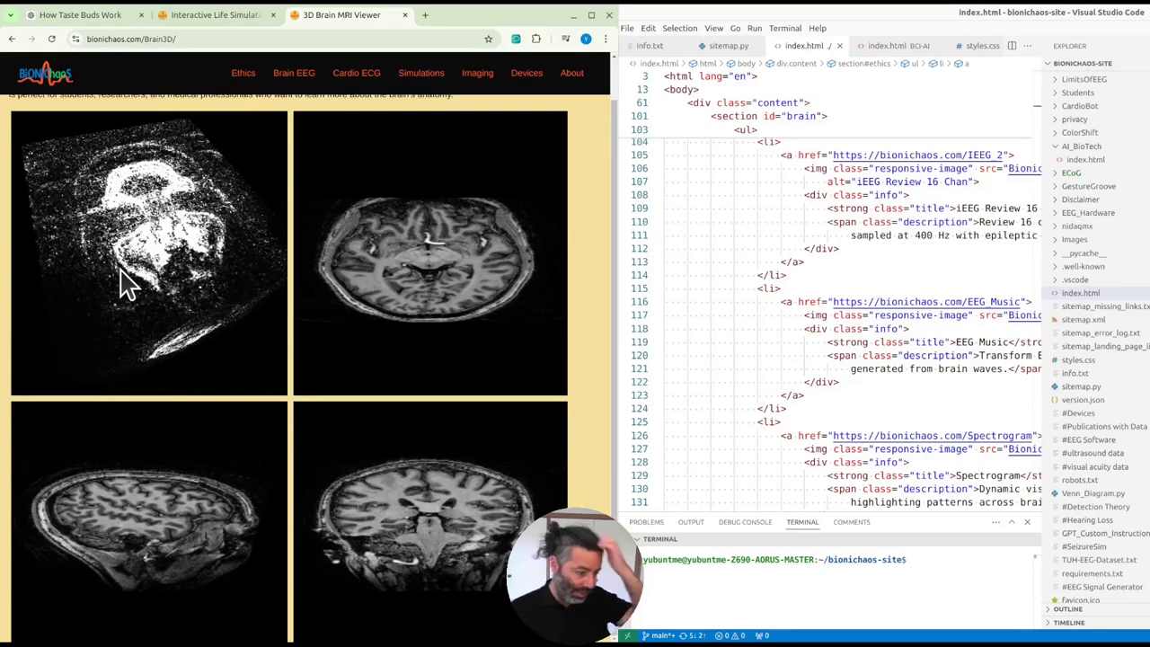